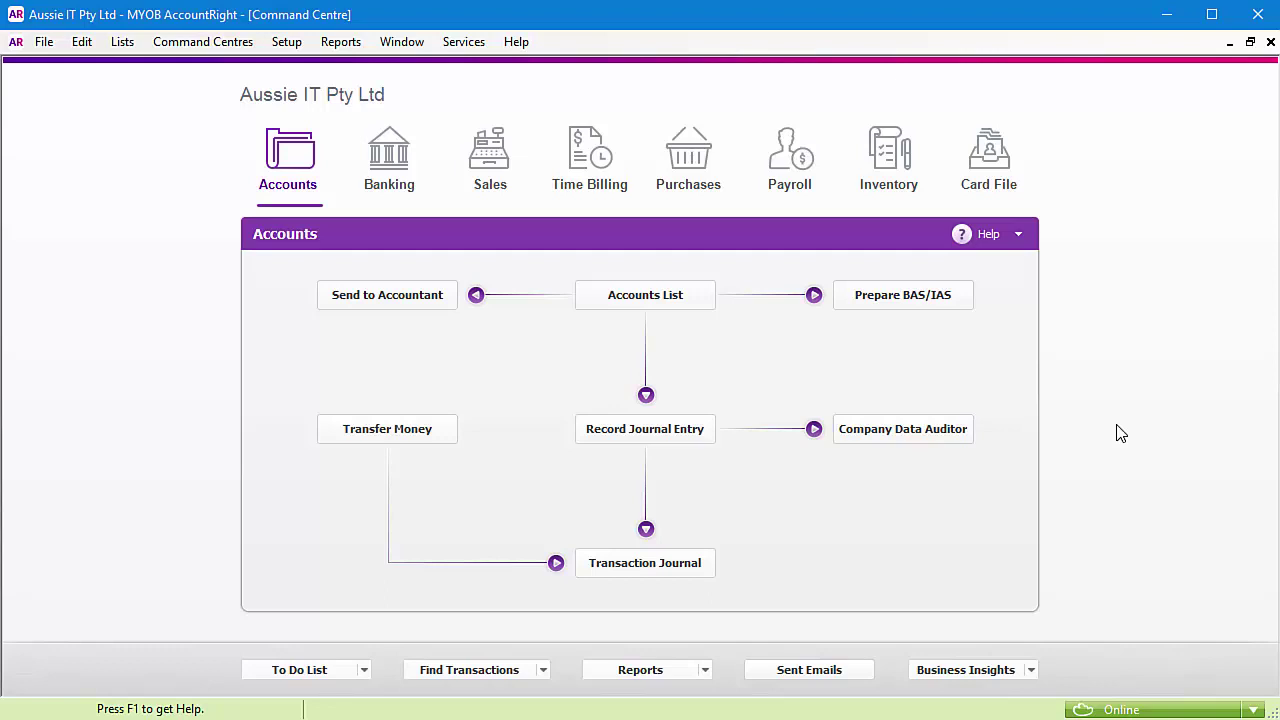
Step: Start preparing a BAS/IAS statement for online lodgement from the Accounts command centre
click(899, 300)
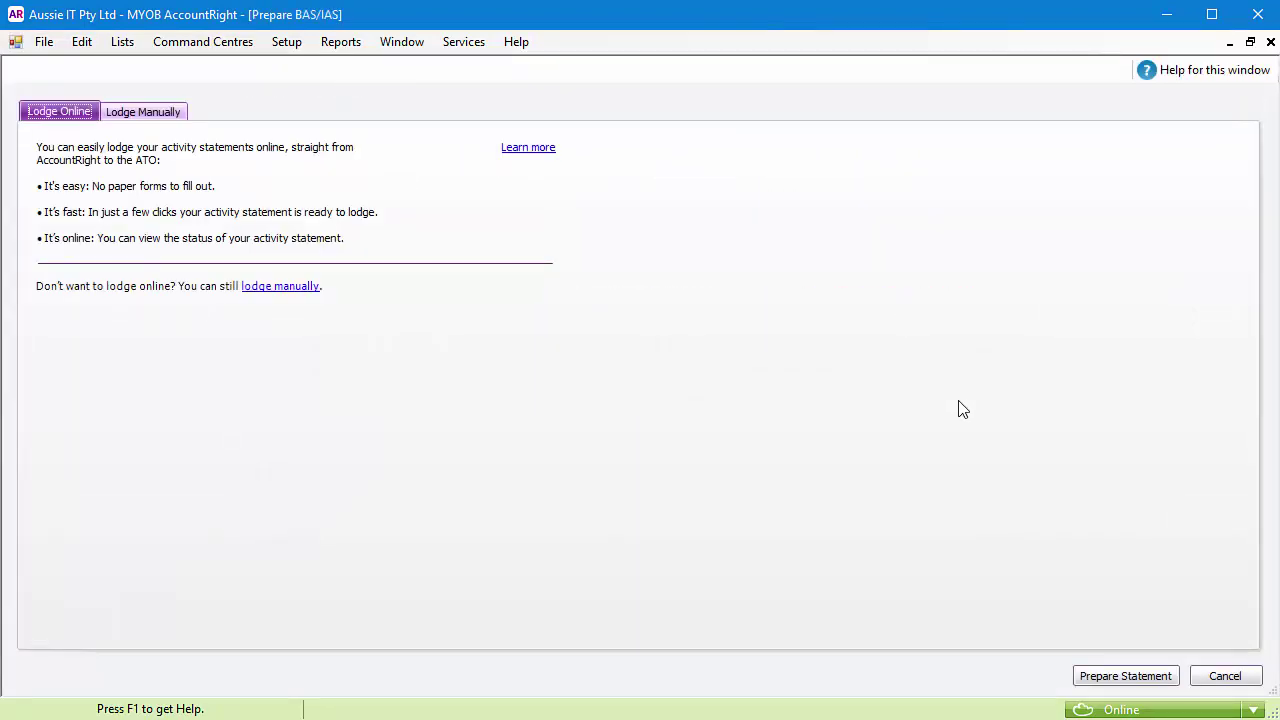
click(1121, 677)
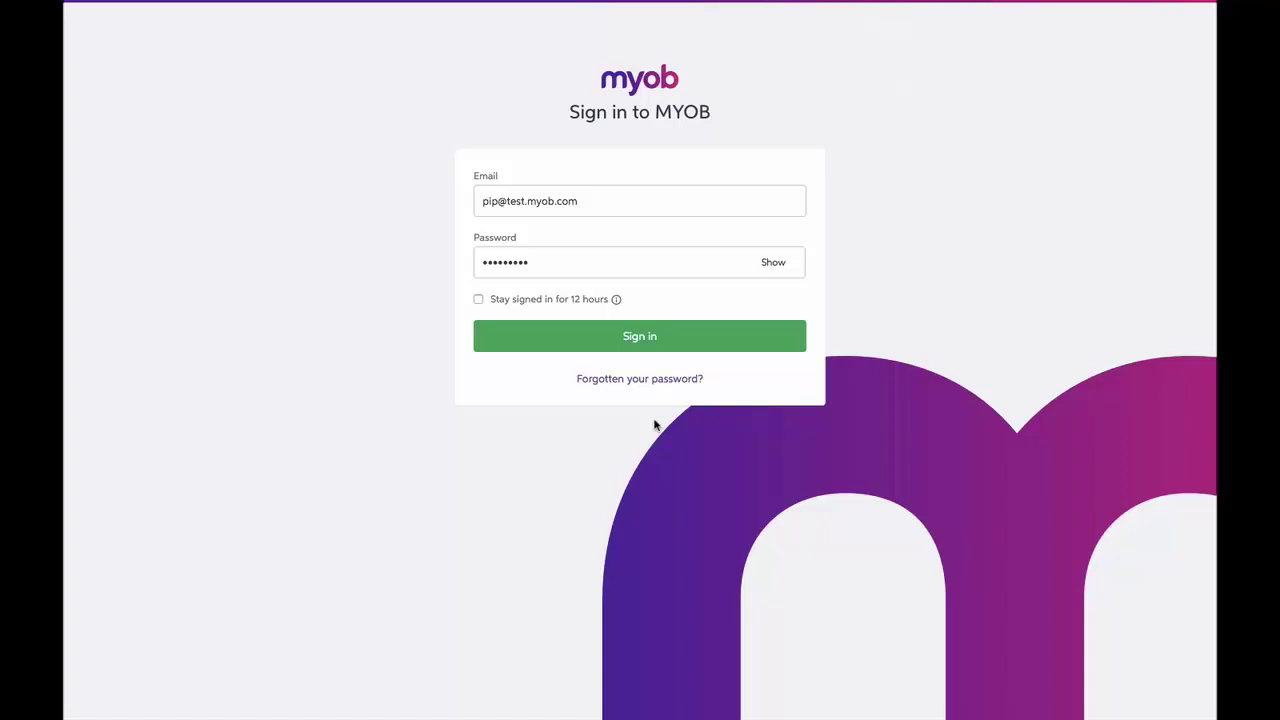
Step: Sign in to MYOB, then sign on to the company file as Administrator
click(644, 337)
text(Administrator)
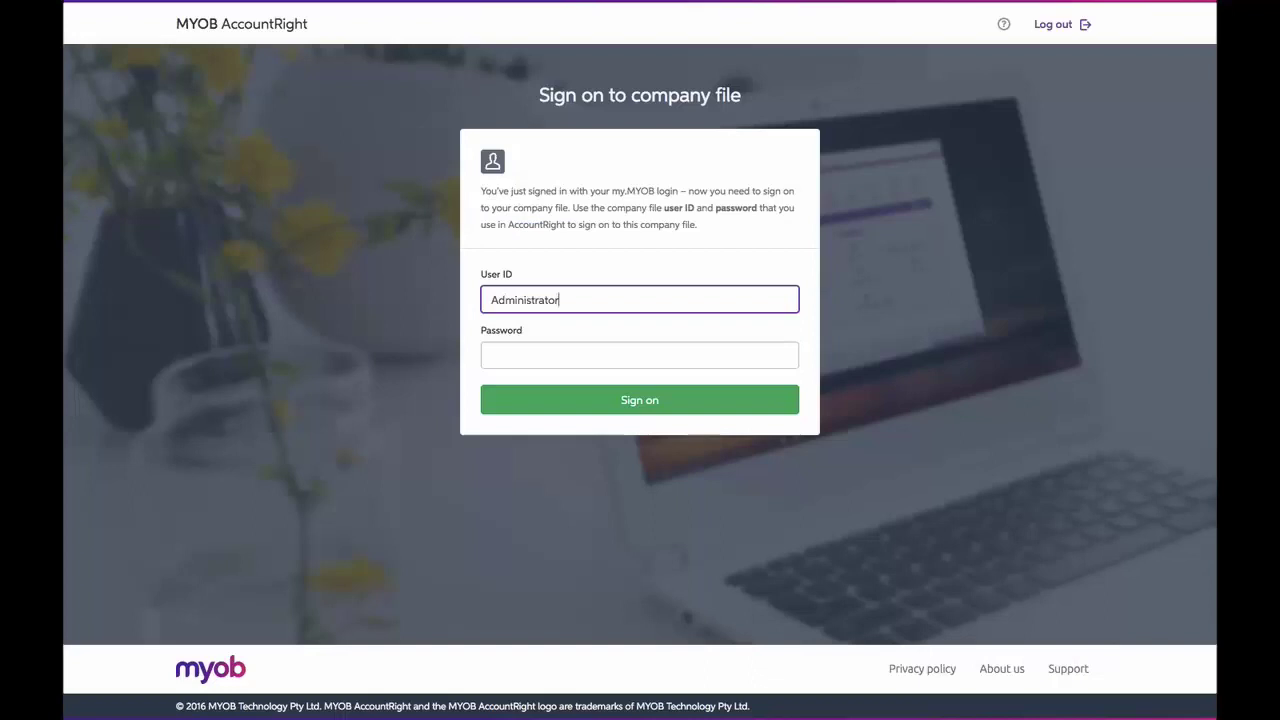
click(645, 403)
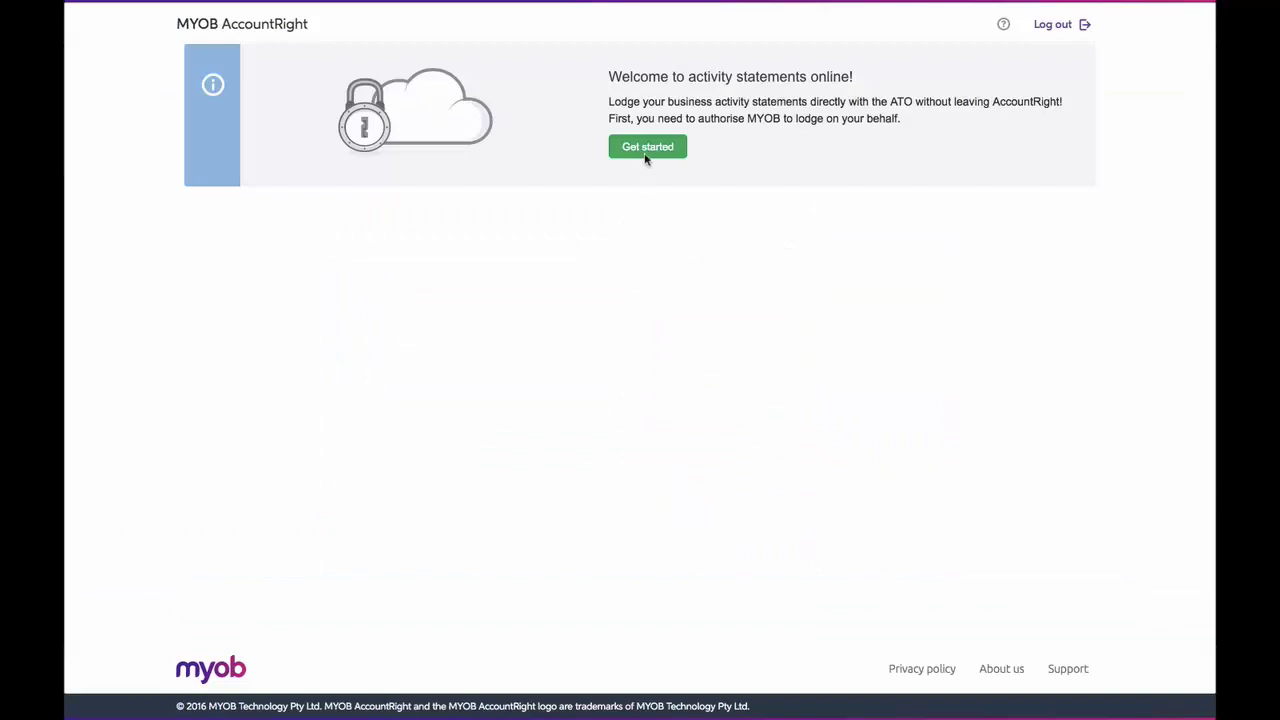
Step: Begin activity statements online setup and choose to lodge as a business
click(646, 149)
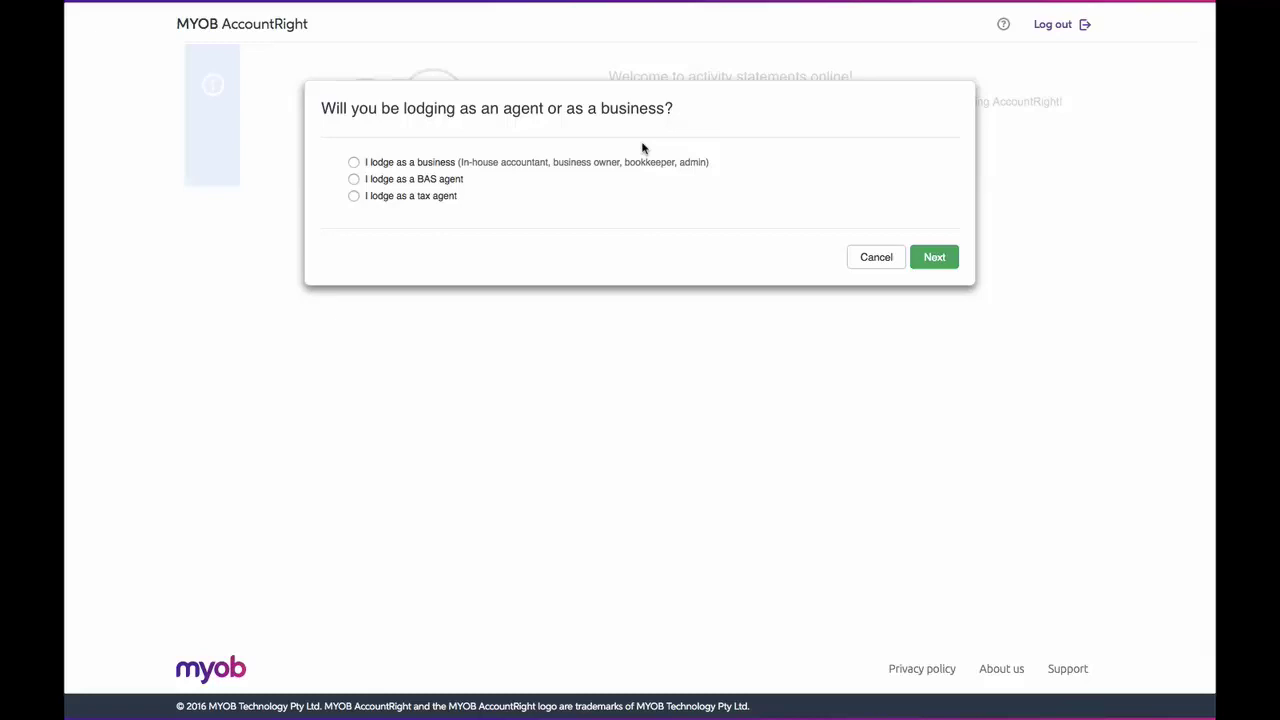
click(354, 164)
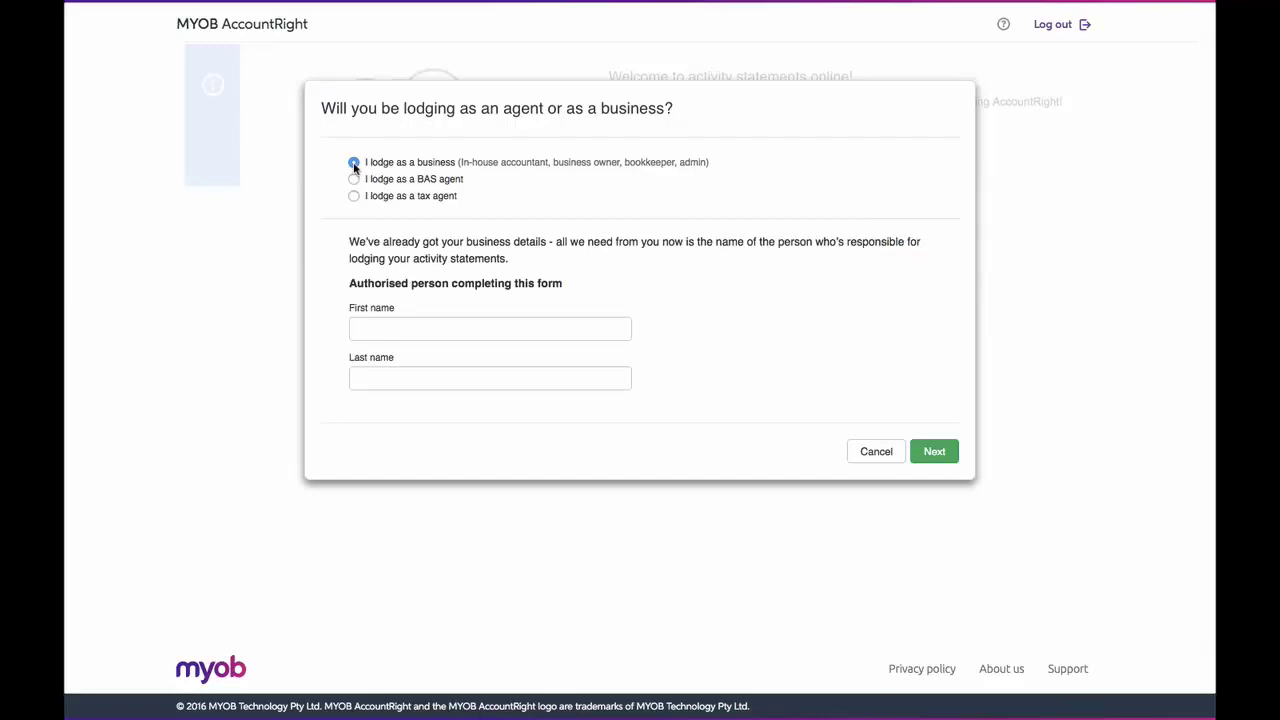
click(354, 179)
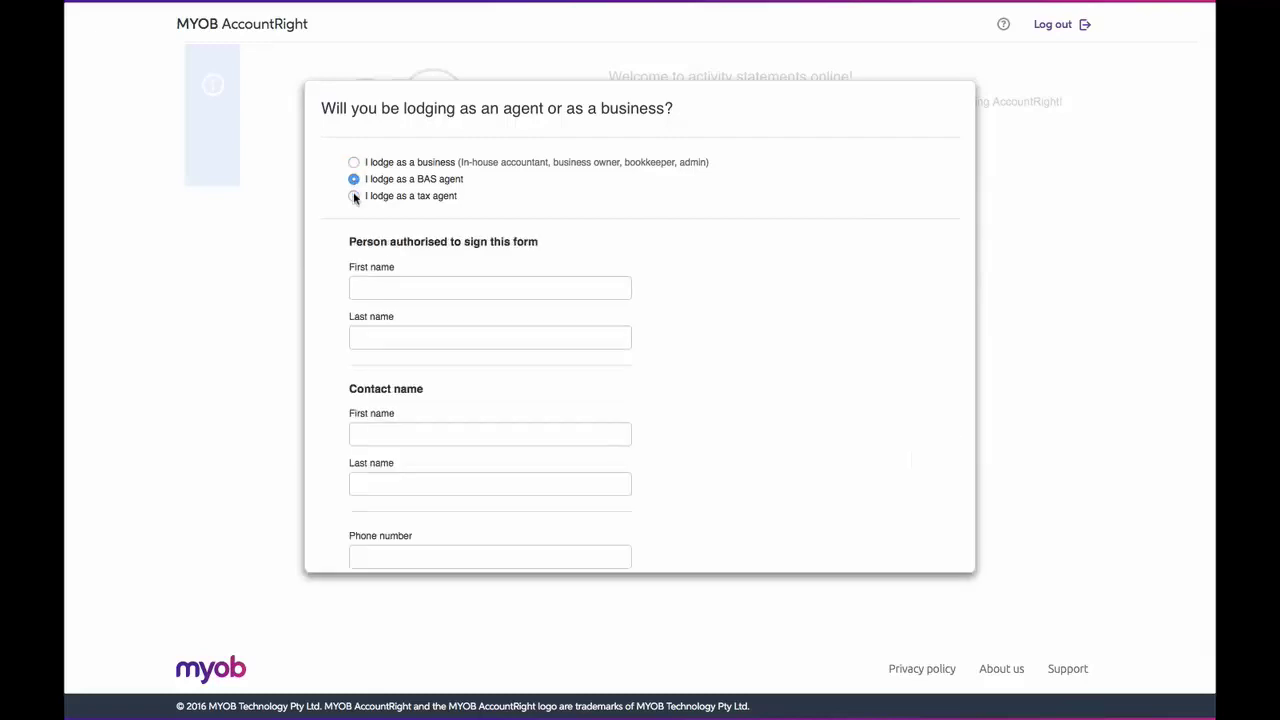
click(354, 197)
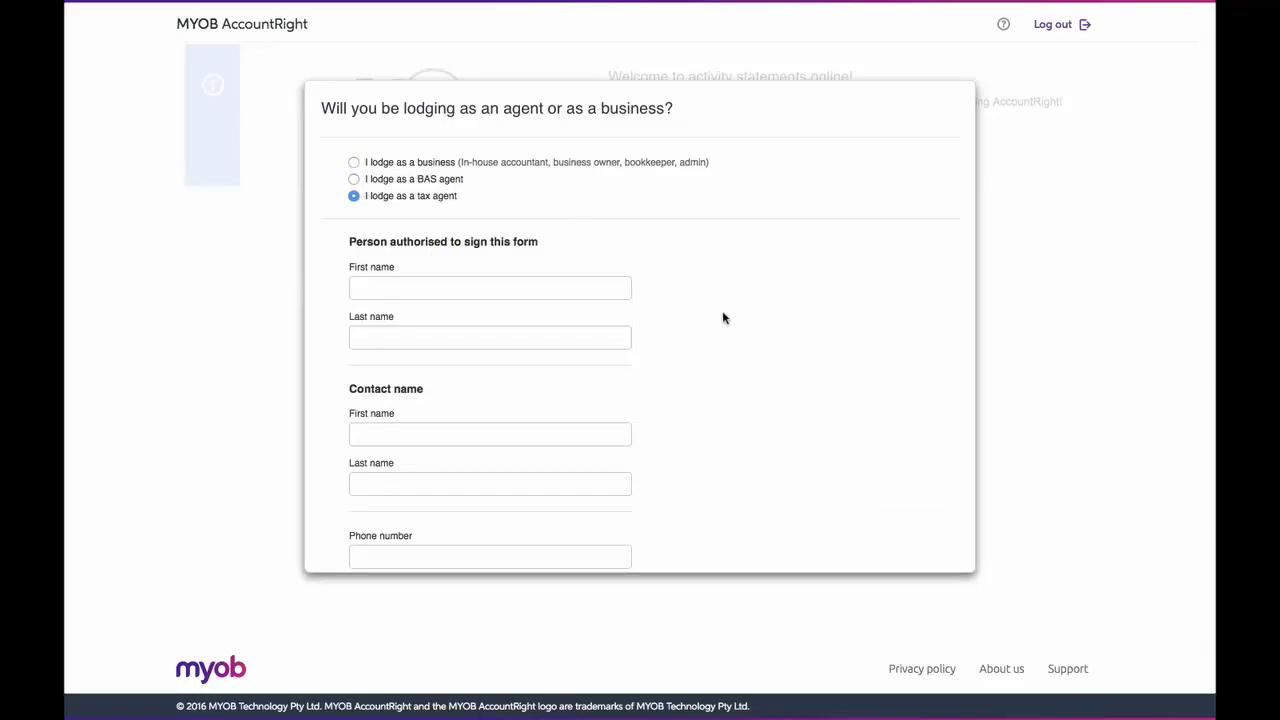
scroll(724, 318, down, 3)
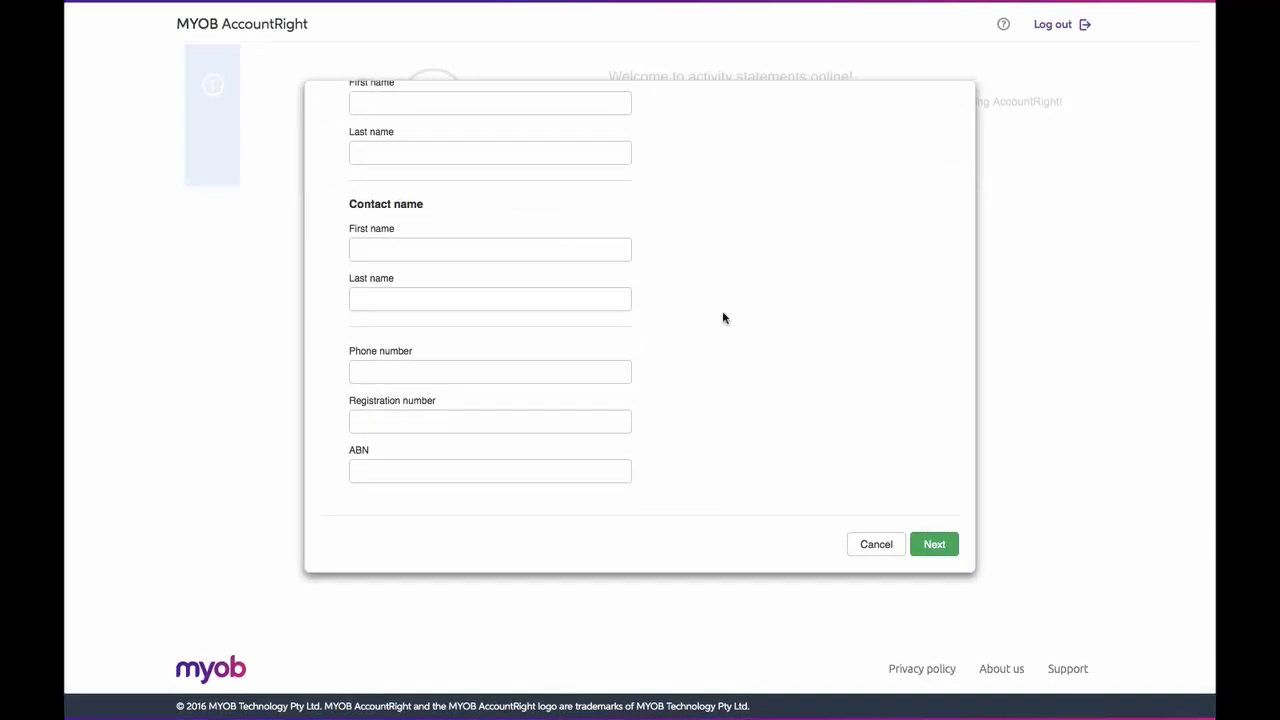
scroll(725, 318, up, 5)
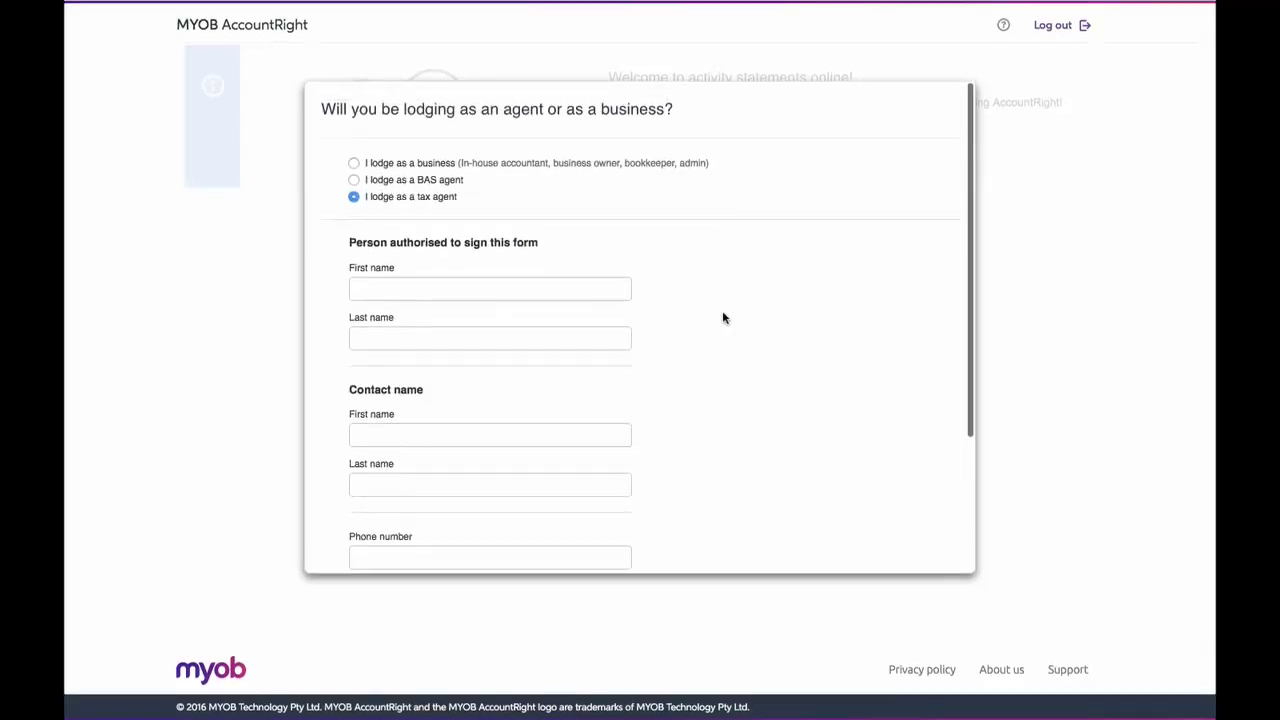
click(353, 162)
Step: Enter the authorised person's first and last name and continue to the software ID step
click(425, 330)
key(Tab)
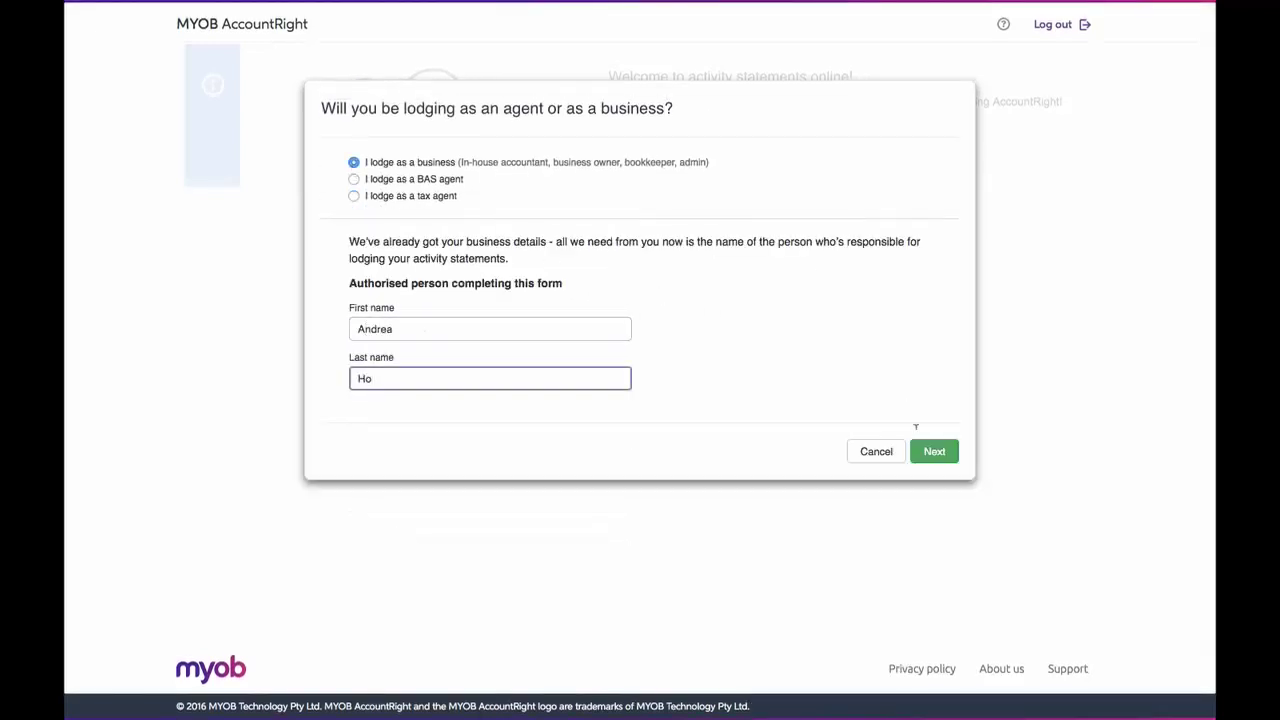
click(928, 456)
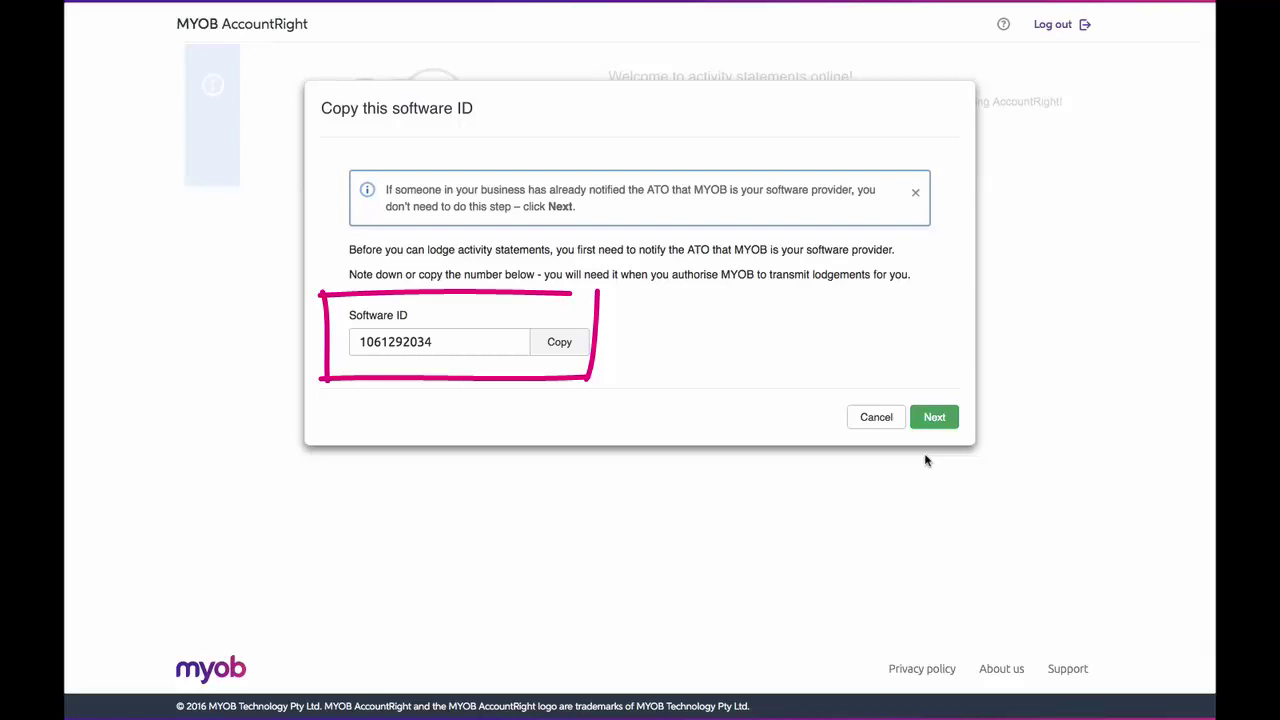
click(566, 344)
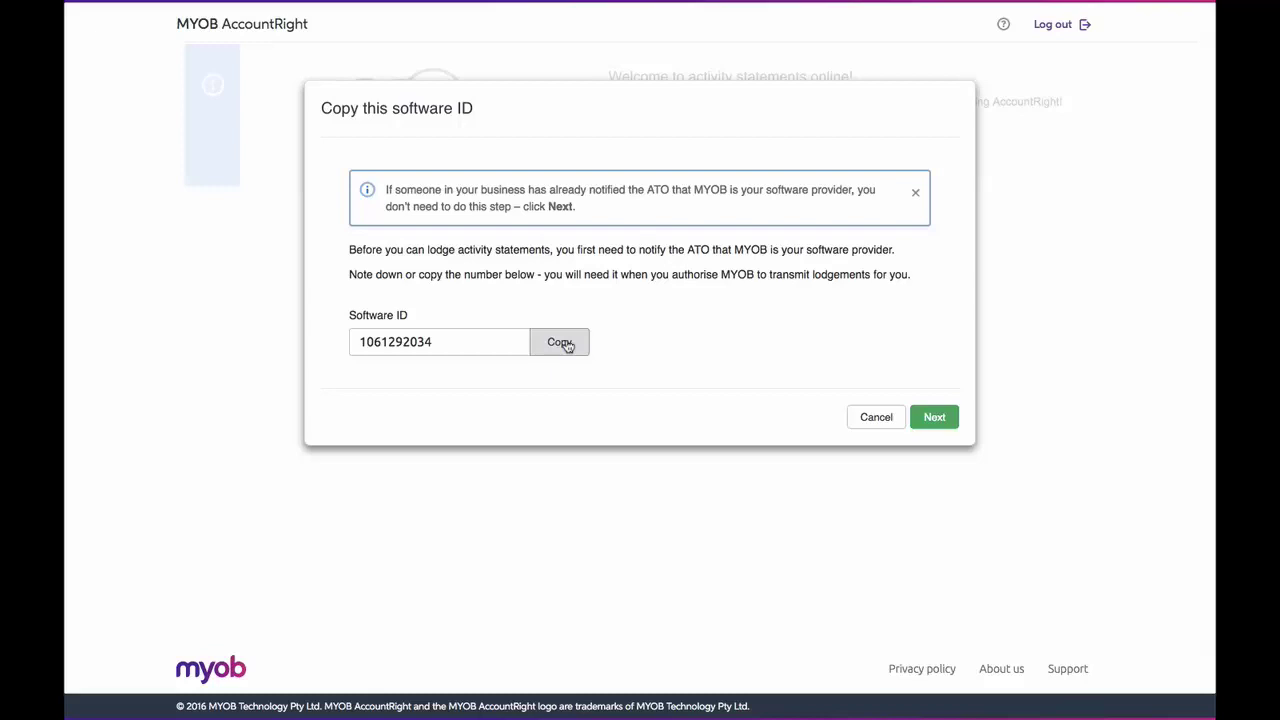
click(566, 344)
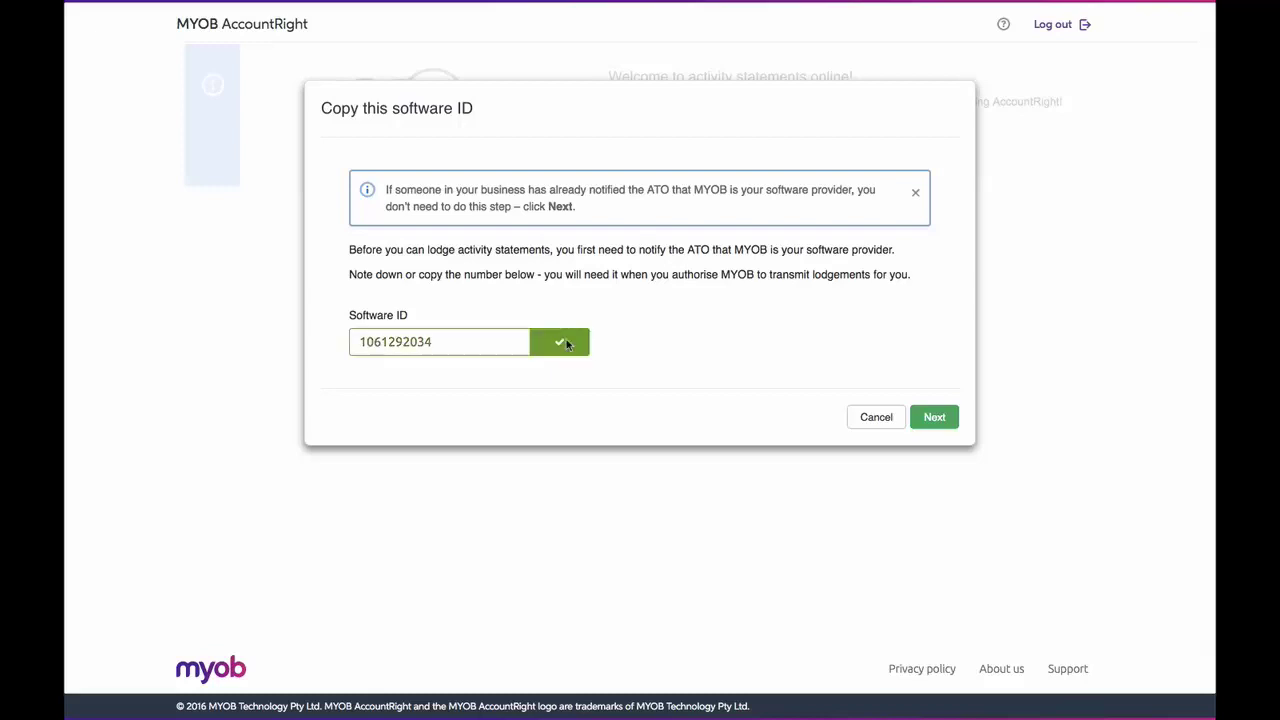
click(929, 415)
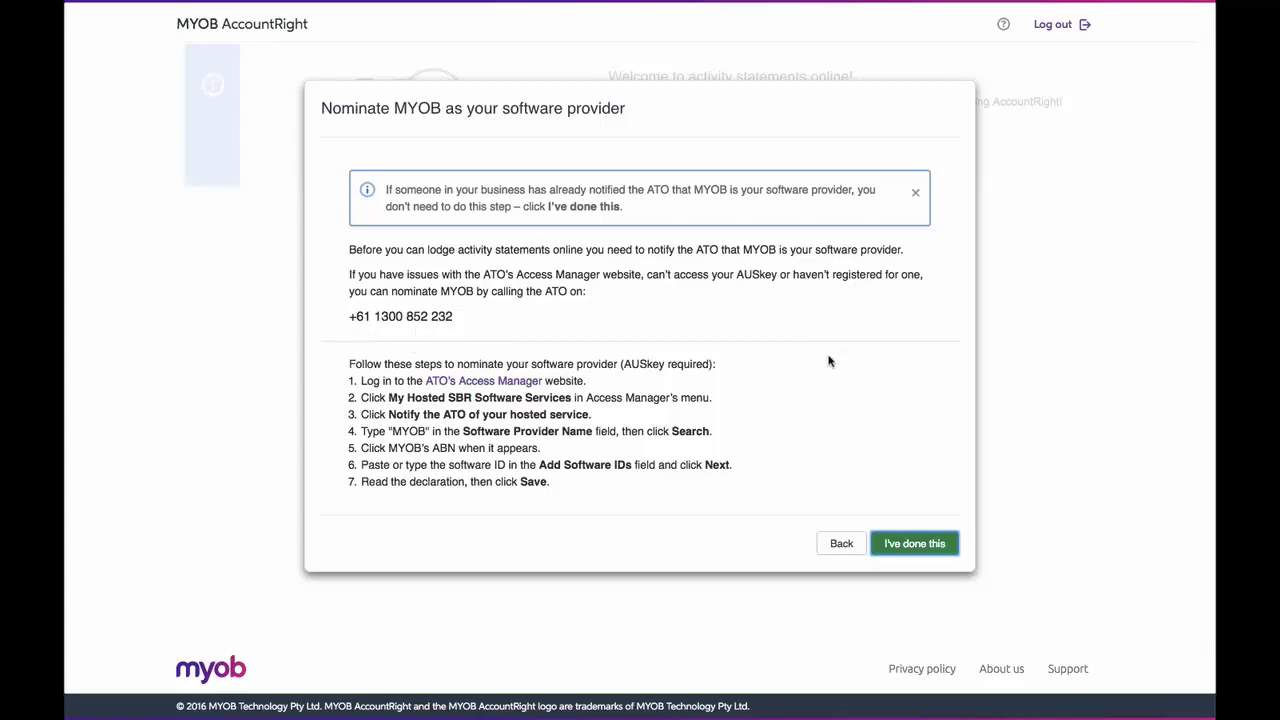
Step: Confirm the MYOB nomination, link the GST code to G1 in the BAS field setup, and save
click(898, 541)
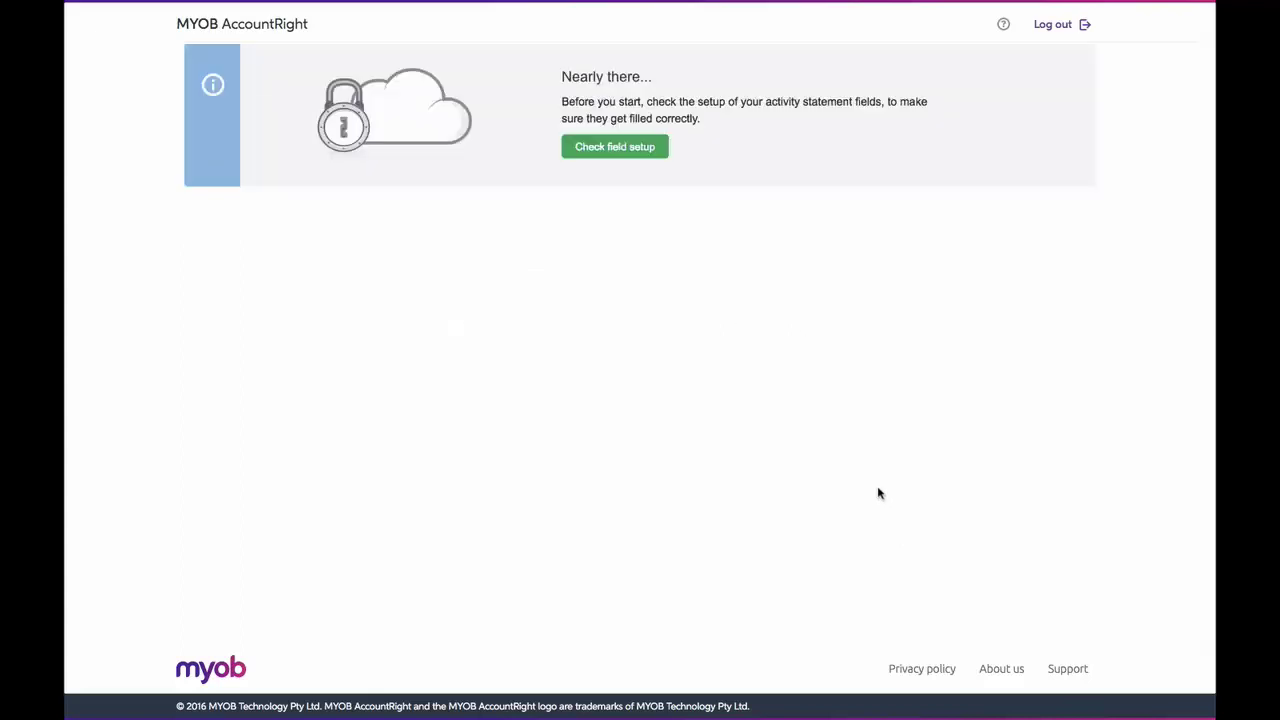
click(643, 148)
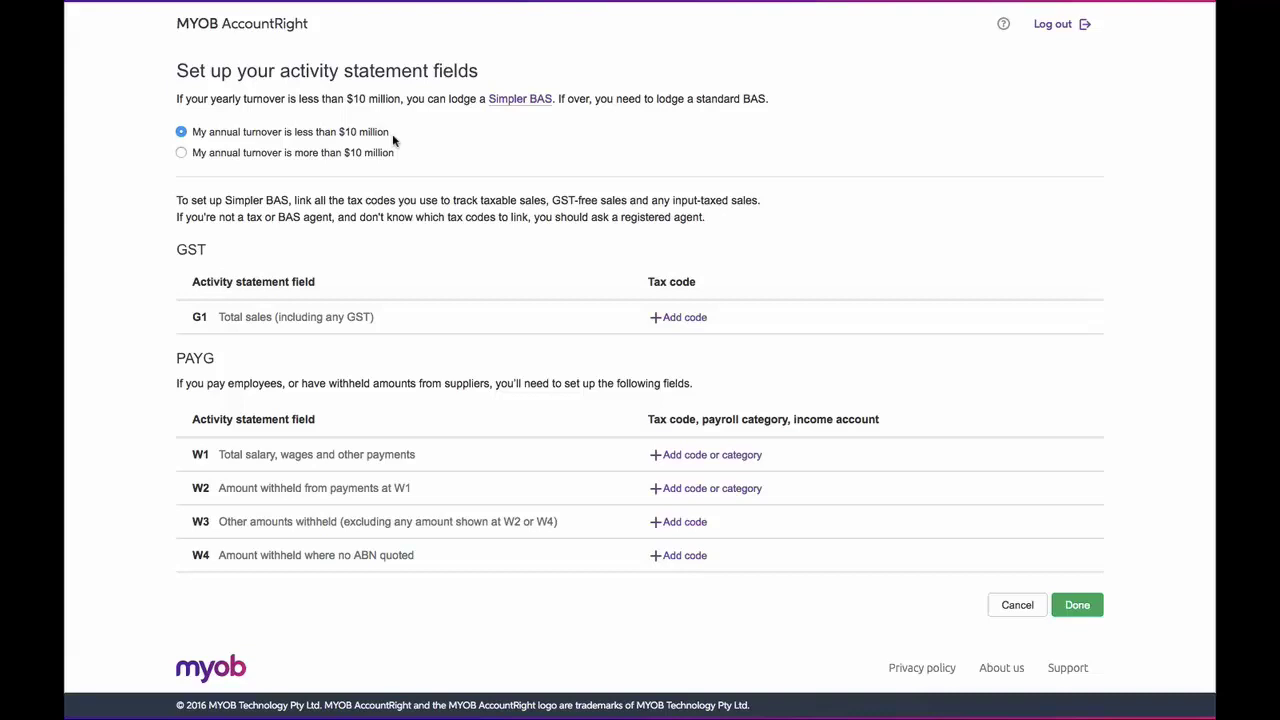
click(181, 153)
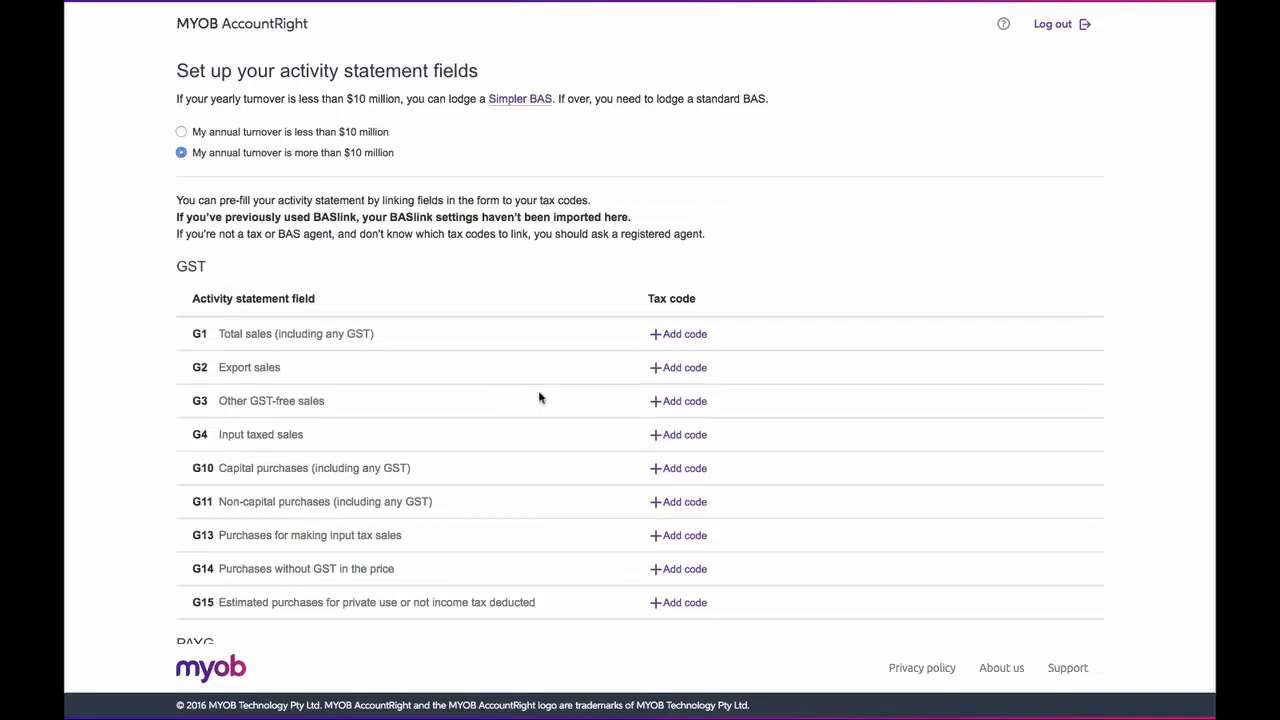
click(678, 334)
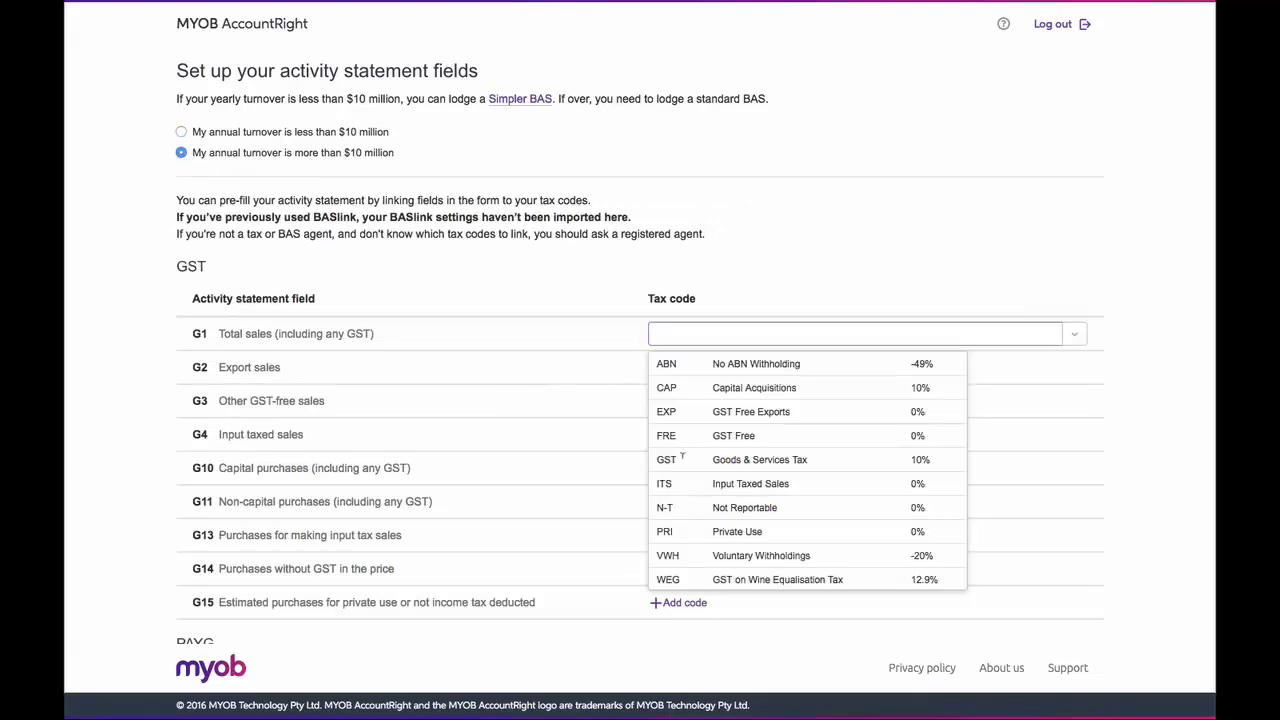
click(668, 459)
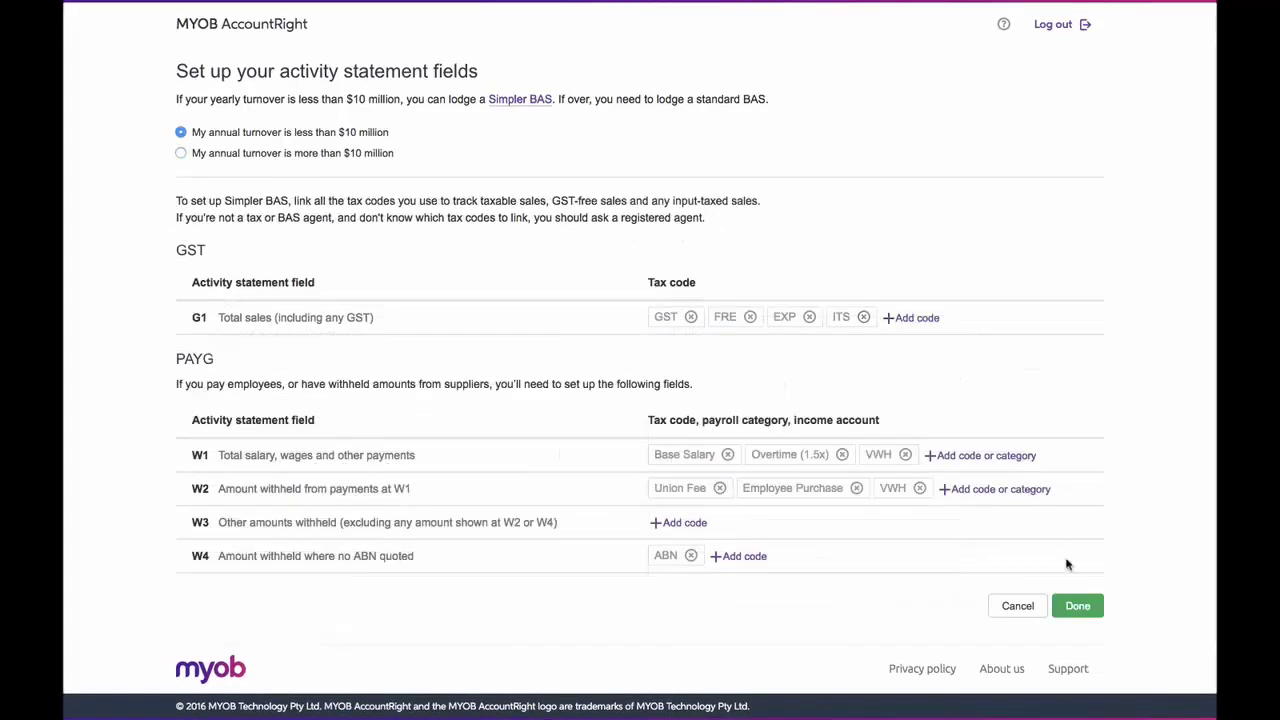
click(1077, 606)
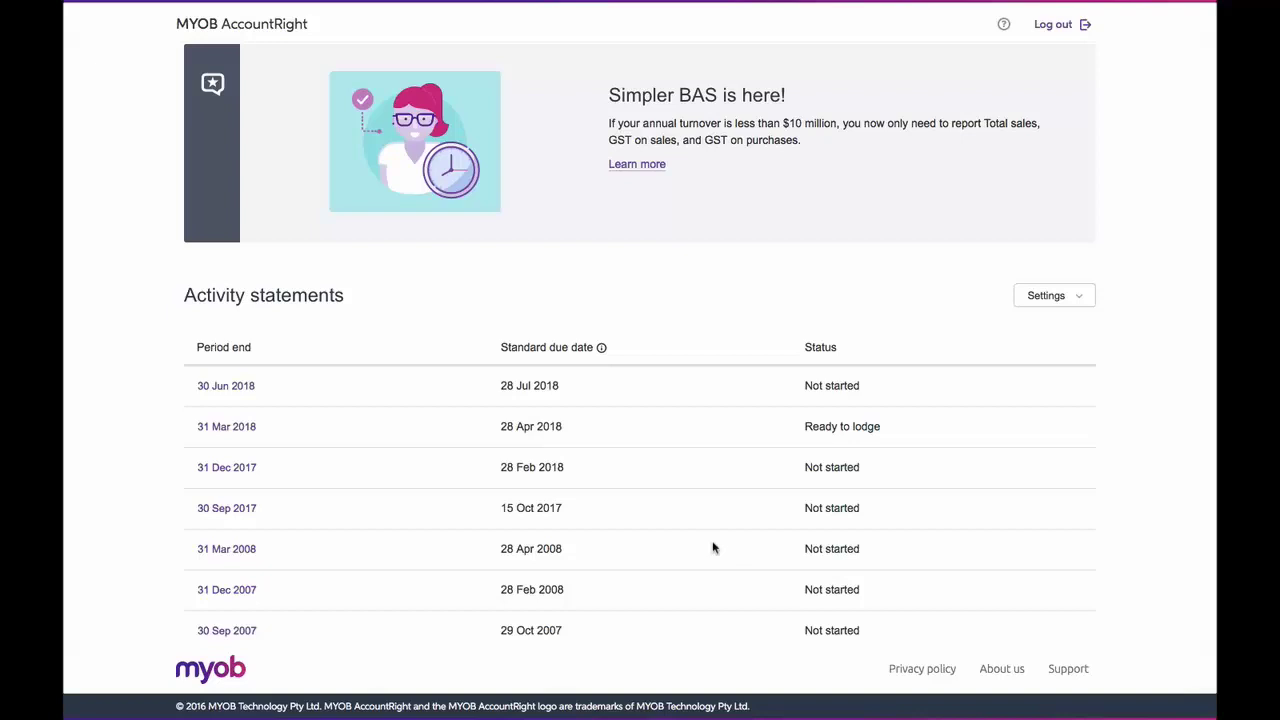
Step: Open the 30 Jun 2018 statement and restore G1 total sales from 6000 to AccountRight's 5900
click(228, 388)
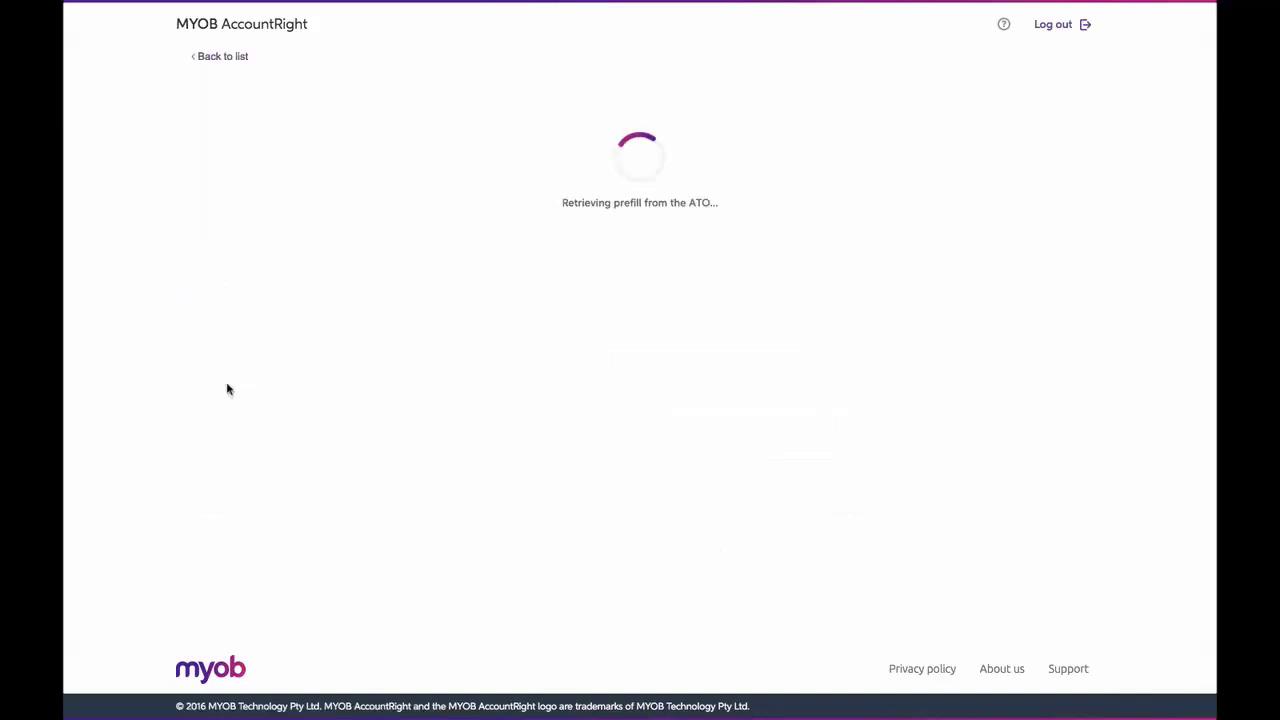
scroll(986, 370, down, 5)
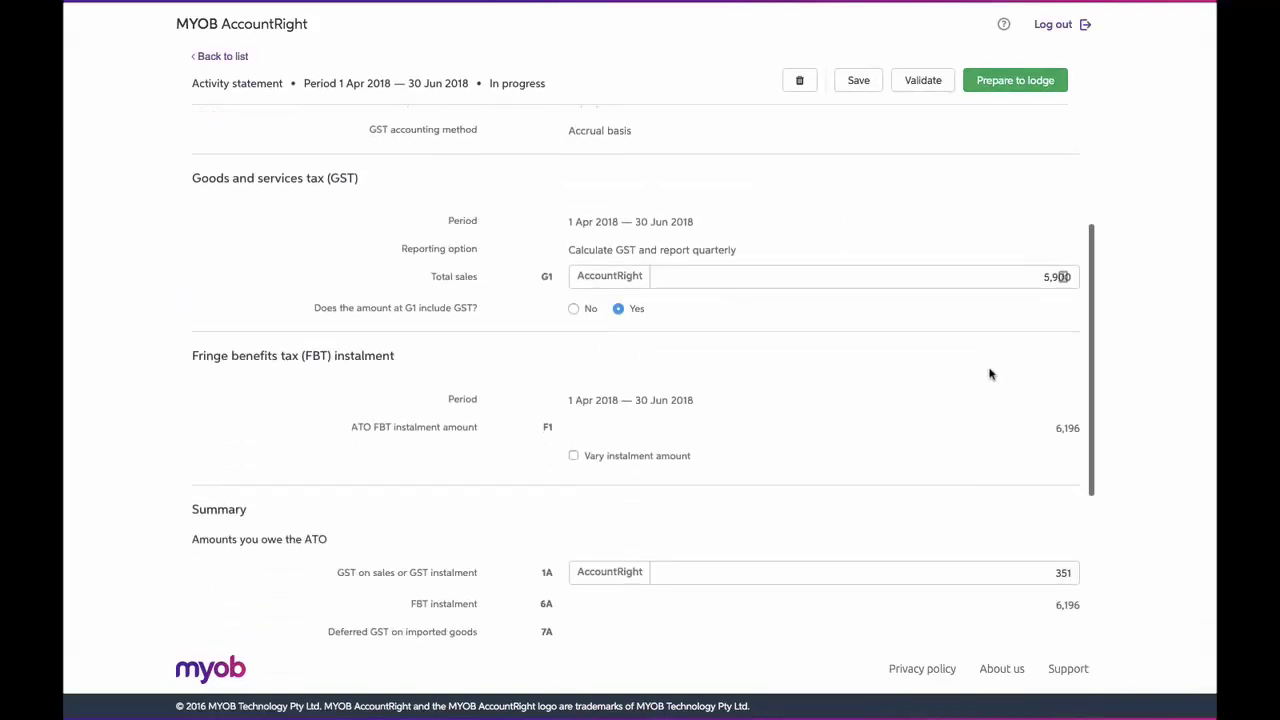
click(1058, 277)
text(6000)
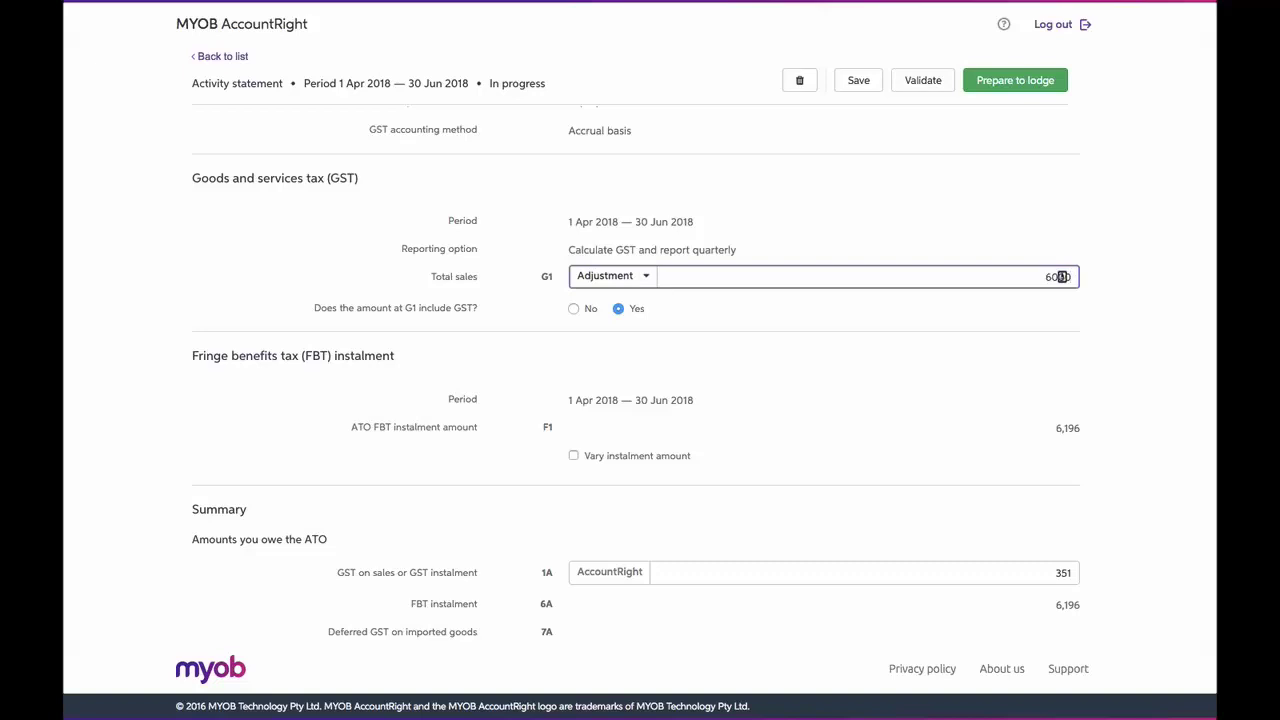
click(649, 278)
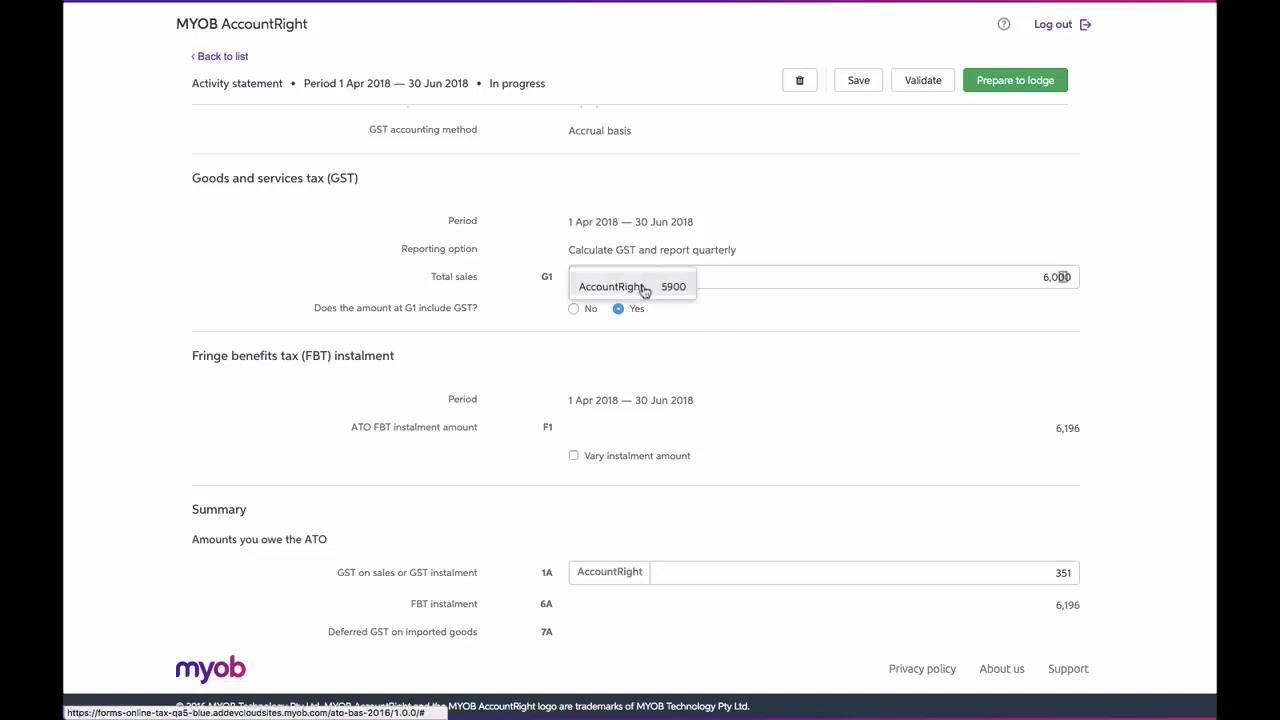
click(644, 286)
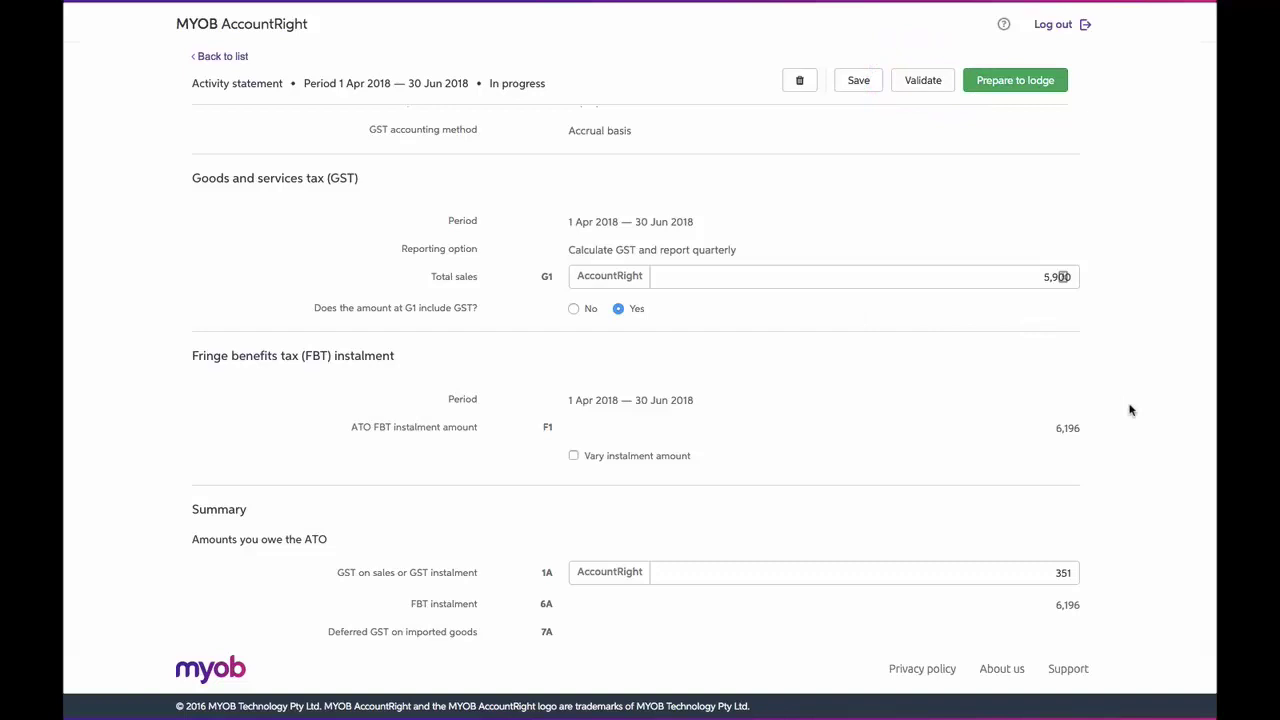
Step: Validate the Apr–Jun 2018 statement with the ATO, then lodge it and confirm
click(1025, 91)
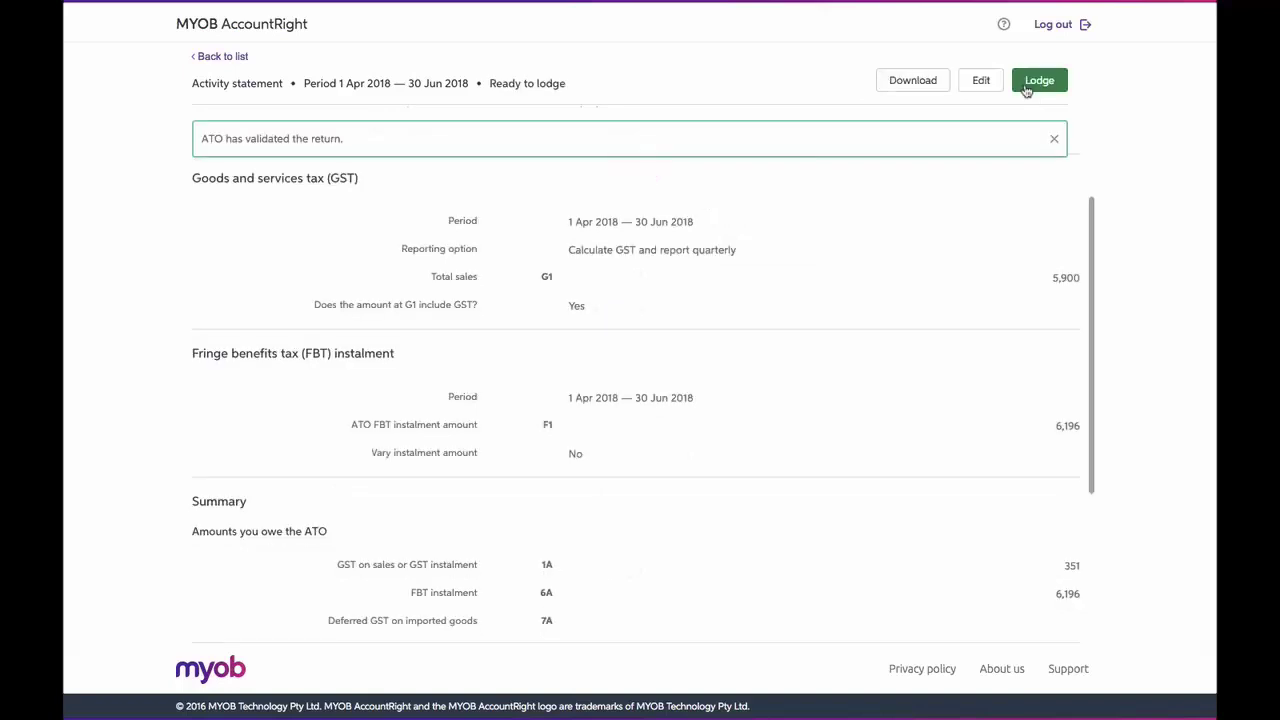
click(1054, 138)
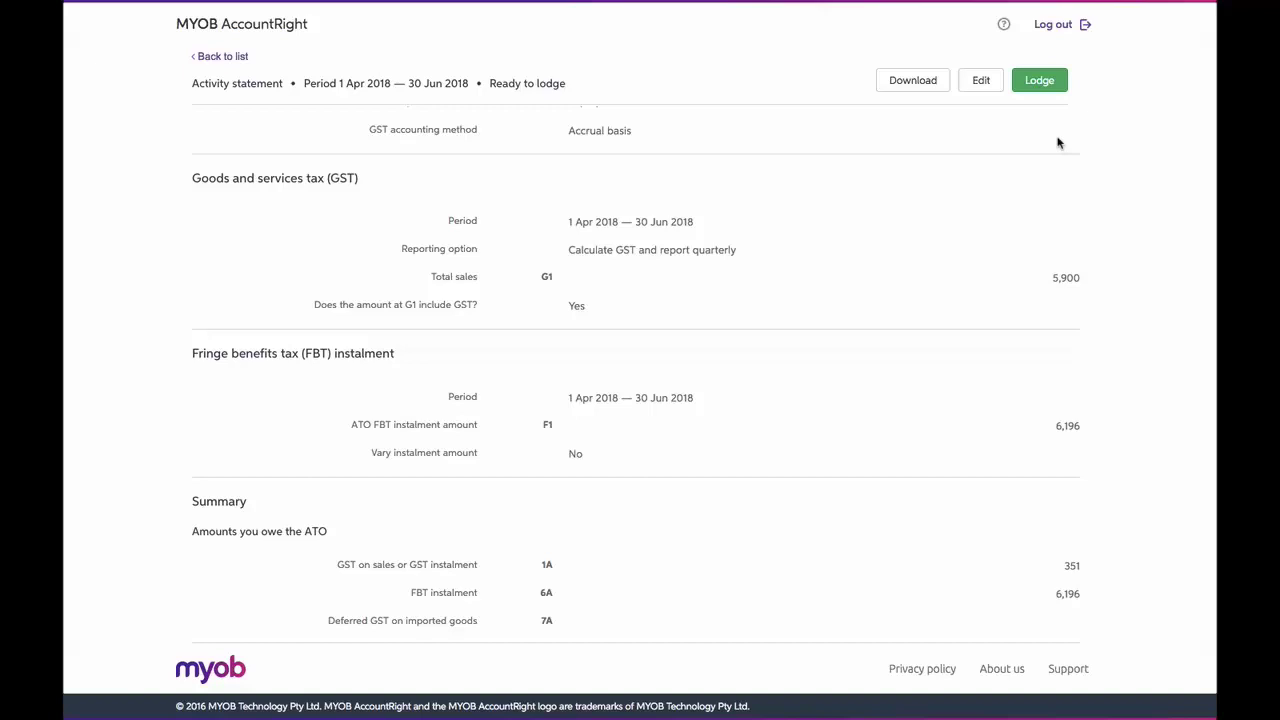
click(1049, 88)
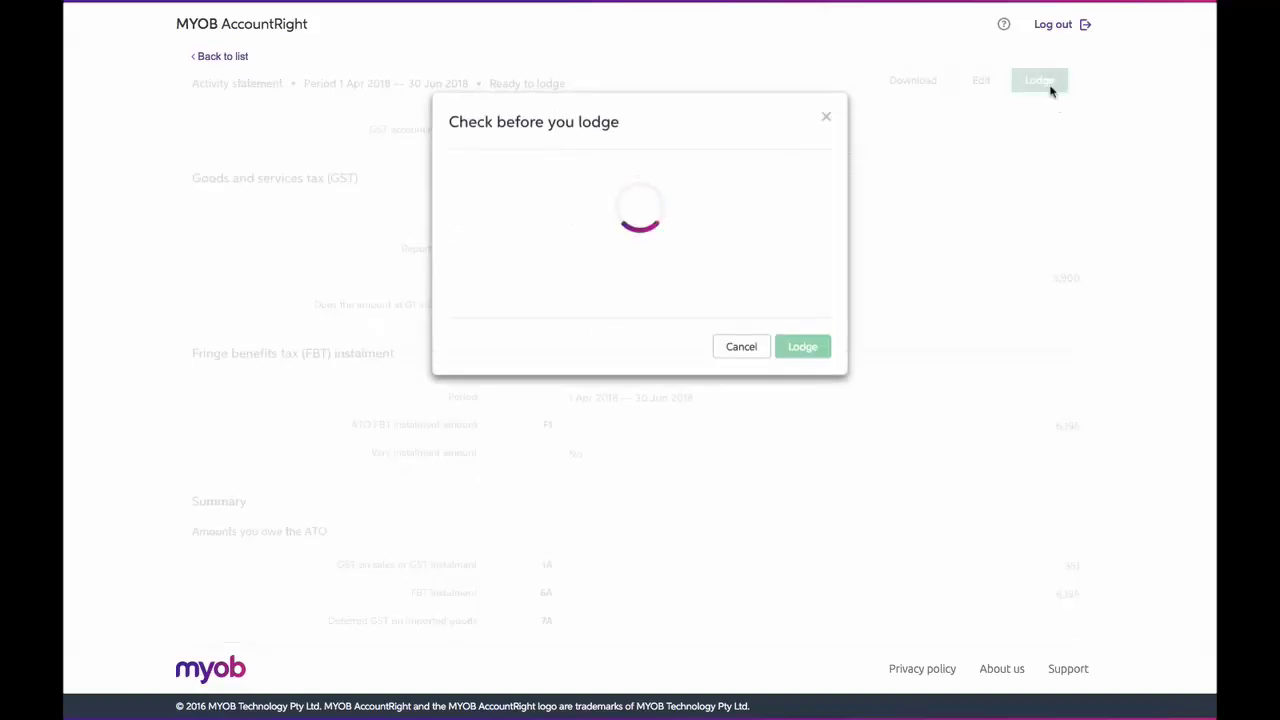
click(803, 465)
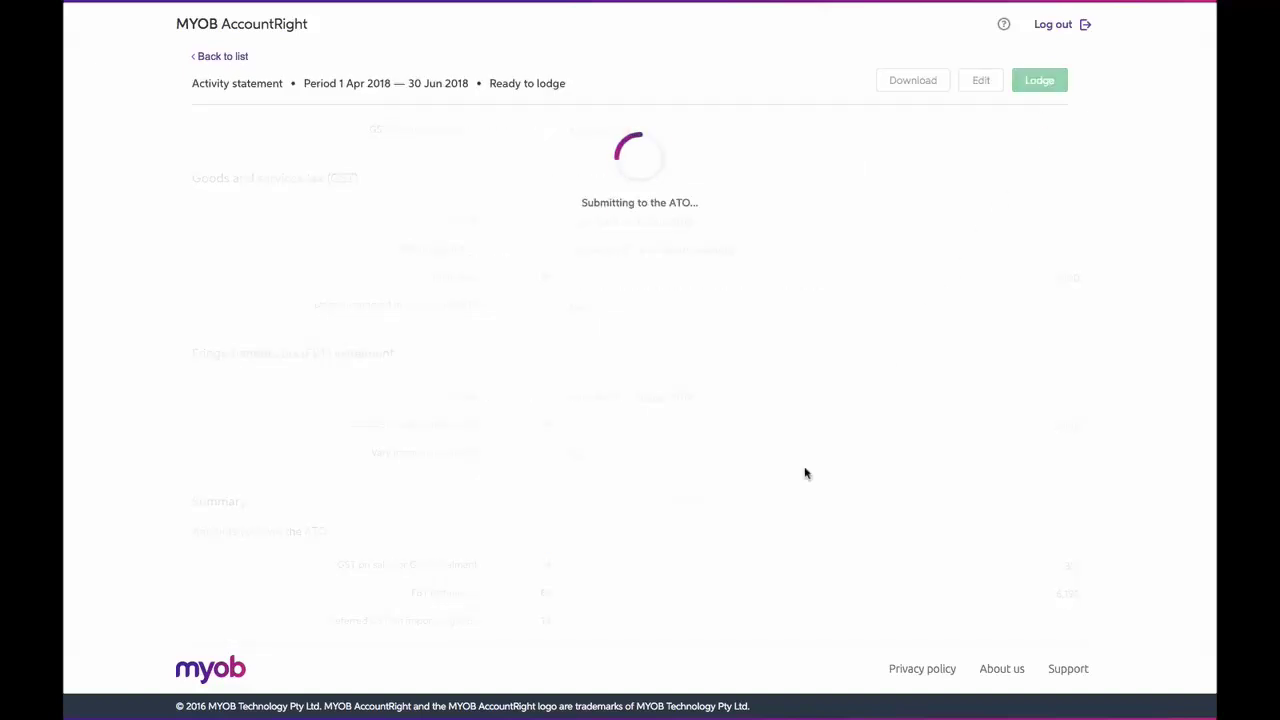